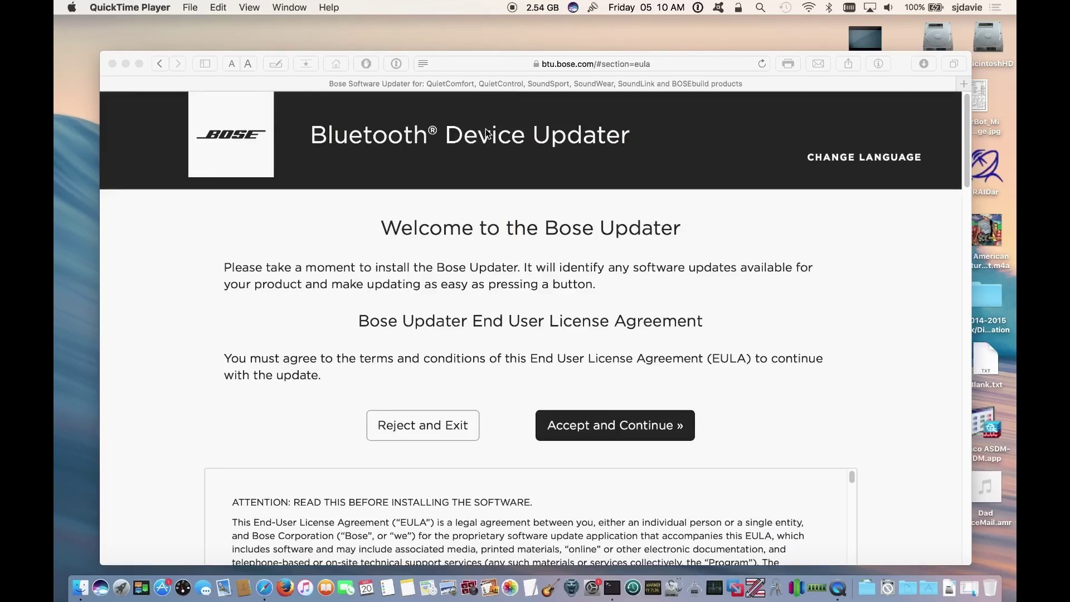
# Search the web for 'bose firmware update'
pyautogui.click(546, 64)
pyautogui.write('bose')
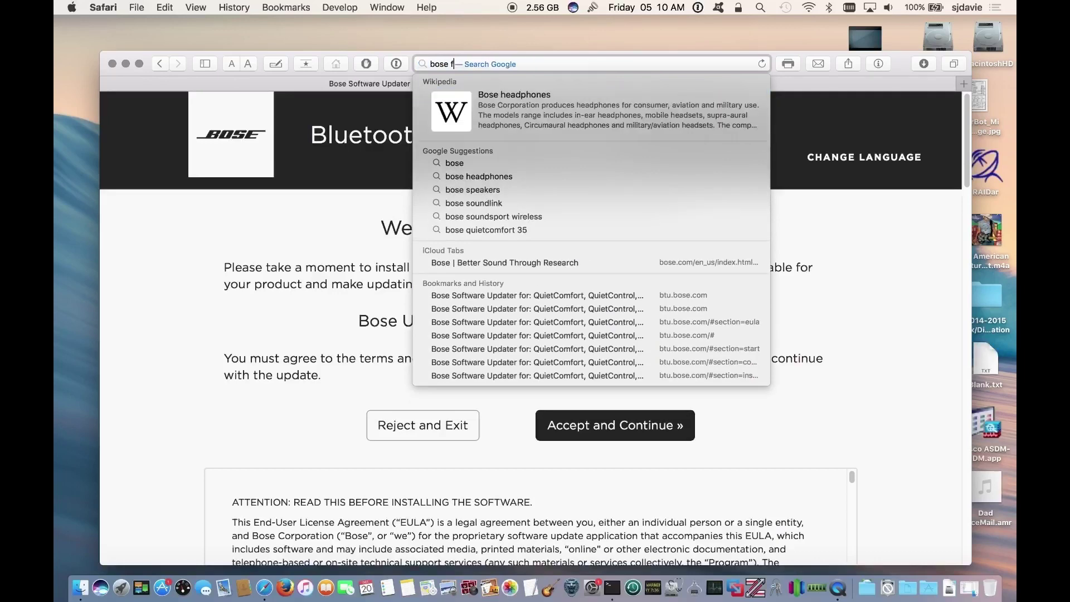
pyautogui.write(' firmware upda')
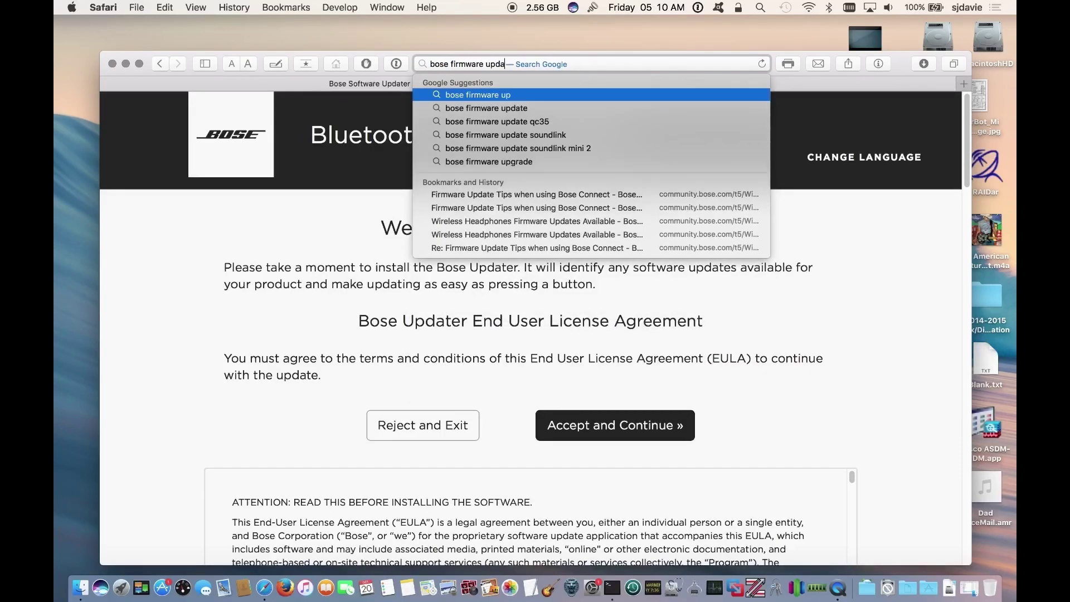
pyautogui.write('te')
pyautogui.press('Return')
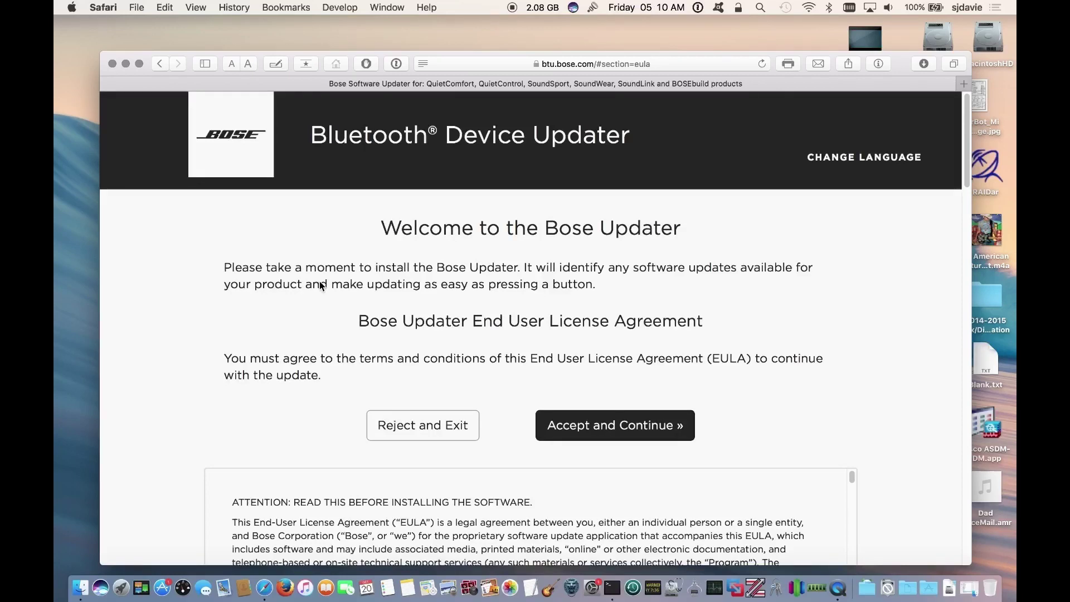
# Accept the Bose Updater license and download the BoseUpdater_2.1.0.1551.6380.dmg installer
pyautogui.click(576, 424)
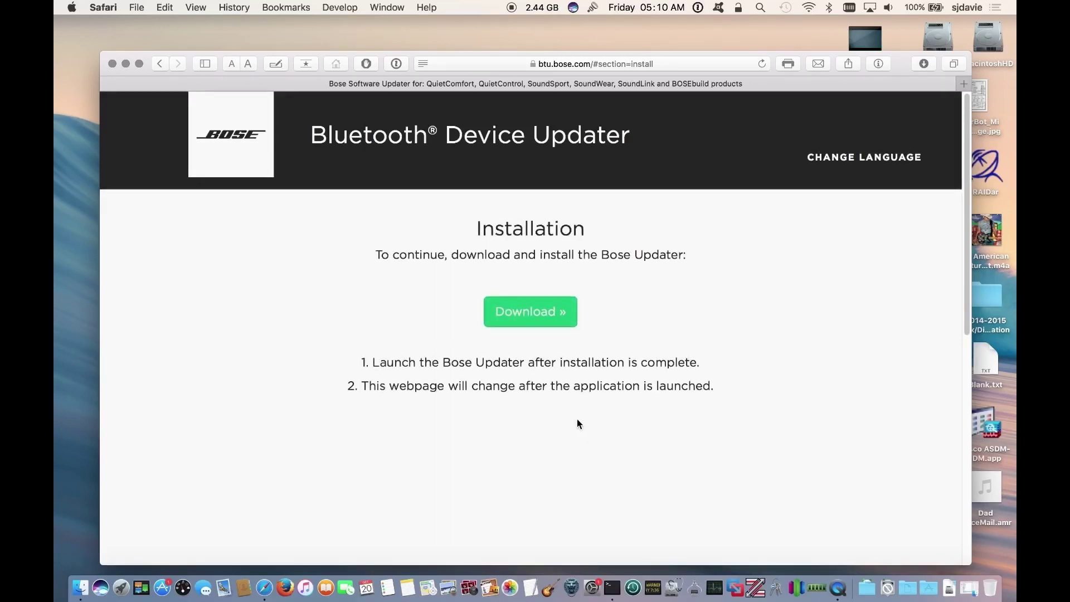
pyautogui.click(539, 313)
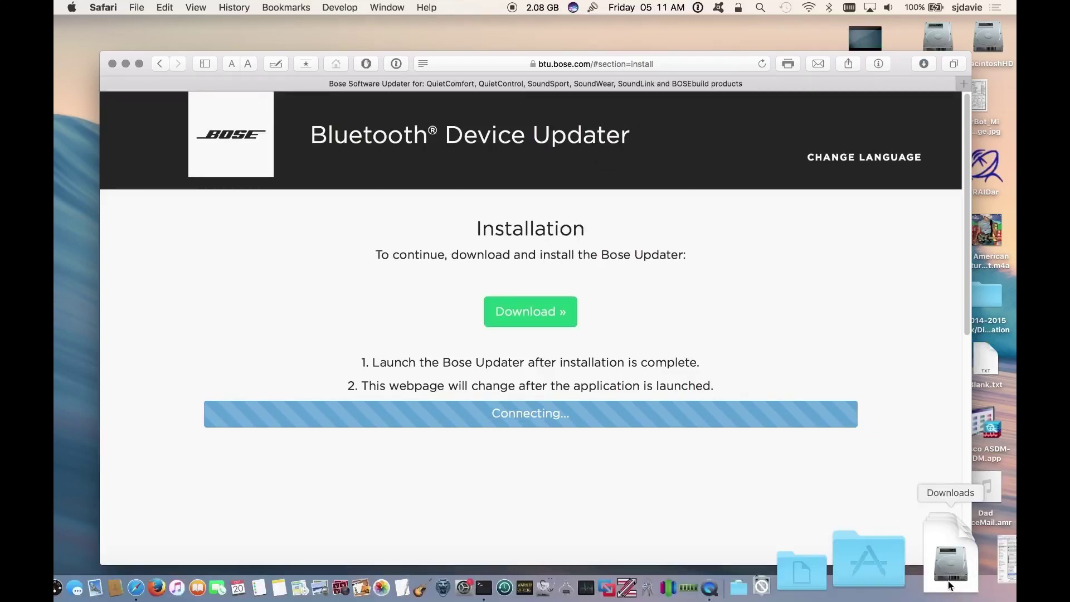
pyautogui.click(951, 585)
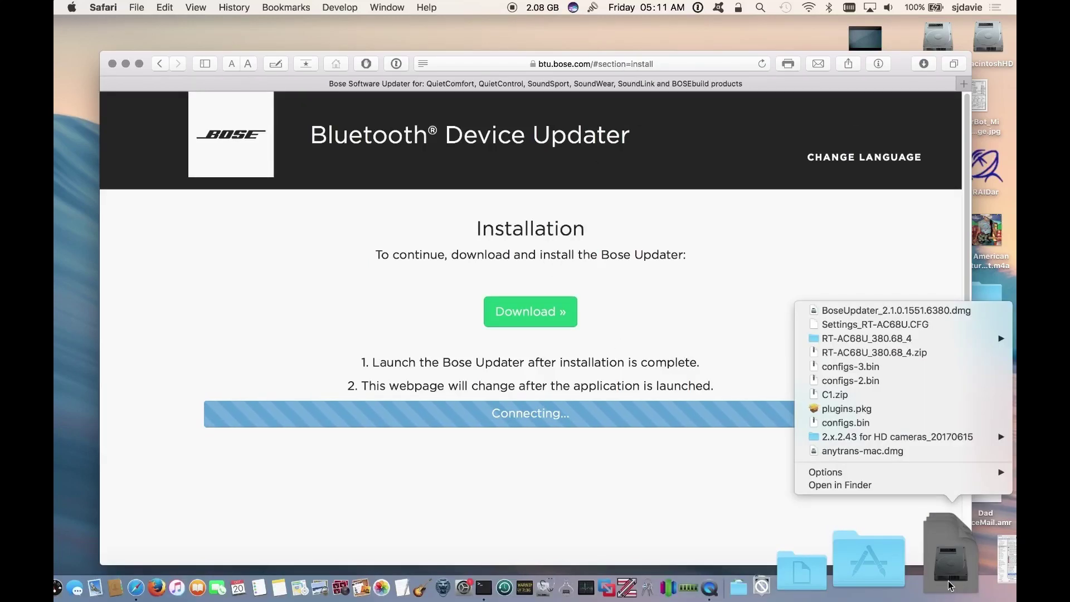
# Open the Bose Updater disk image and copy Bose Updater.app into Applications
pyautogui.click(852, 484)
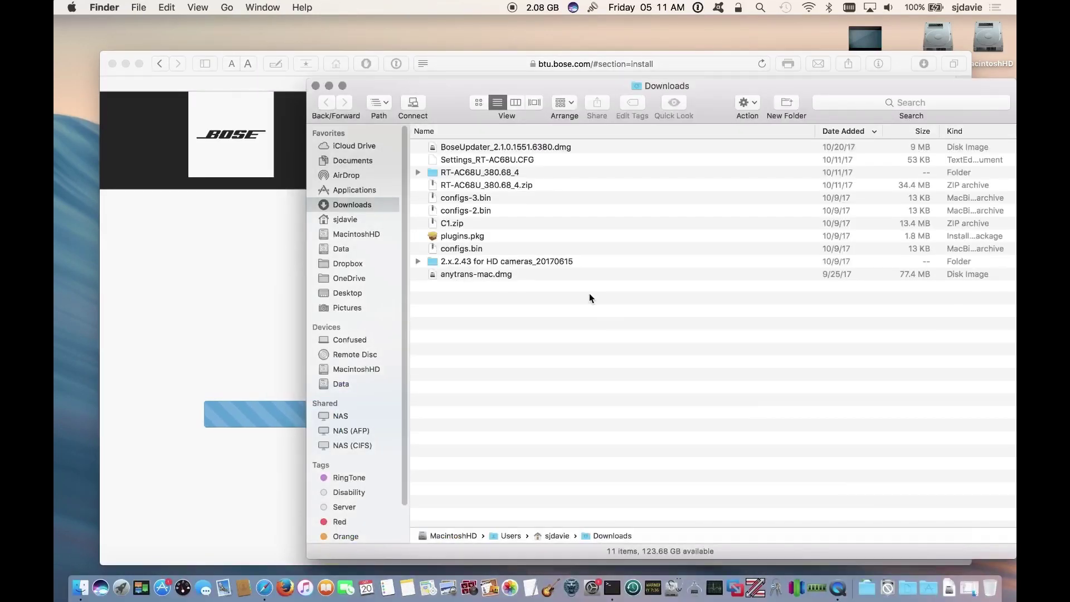
pyautogui.click(508, 147)
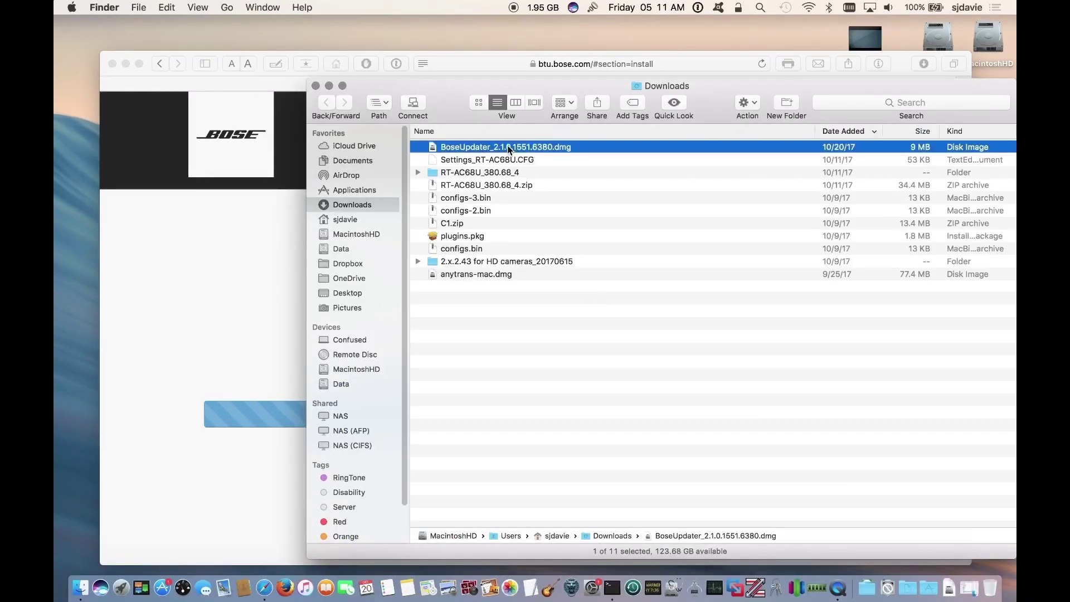
pyautogui.doubleClick(508, 147)
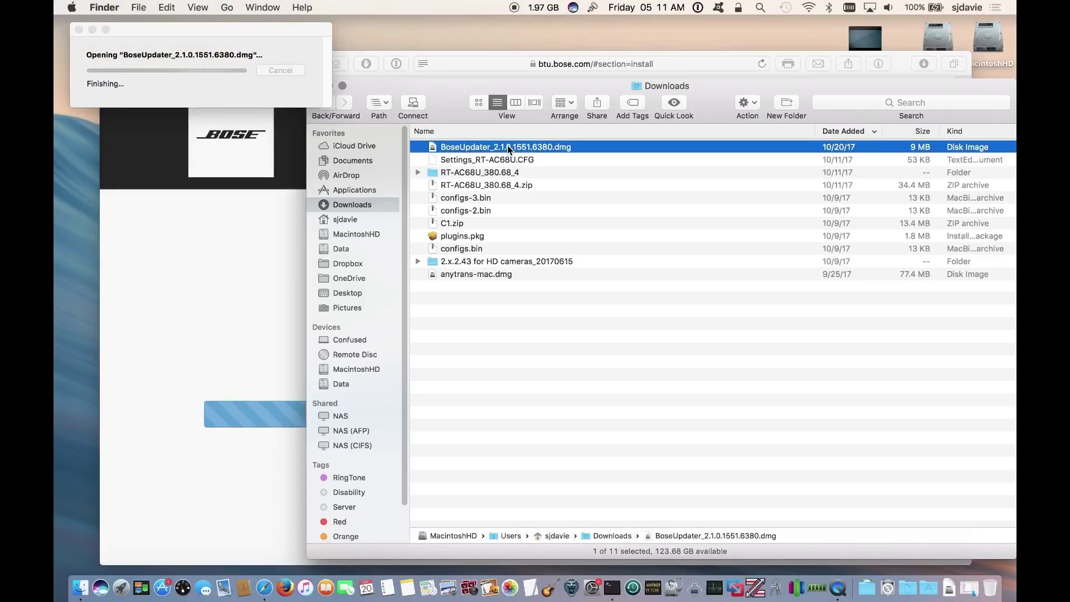
pyautogui.click(139, 221)
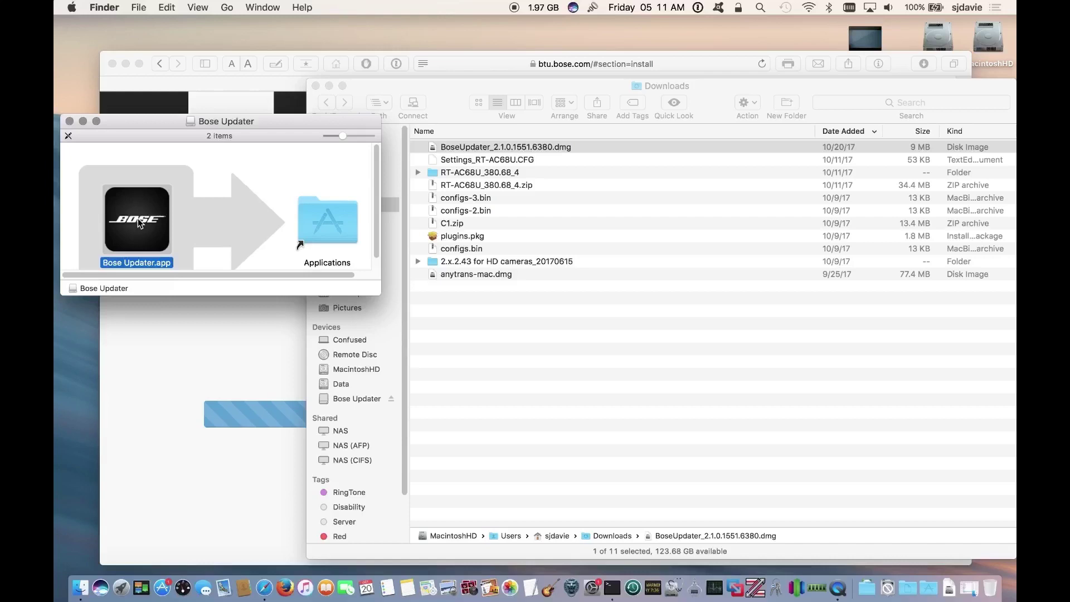
pyautogui.moveTo(139, 221); pyautogui.dragTo(336, 214)
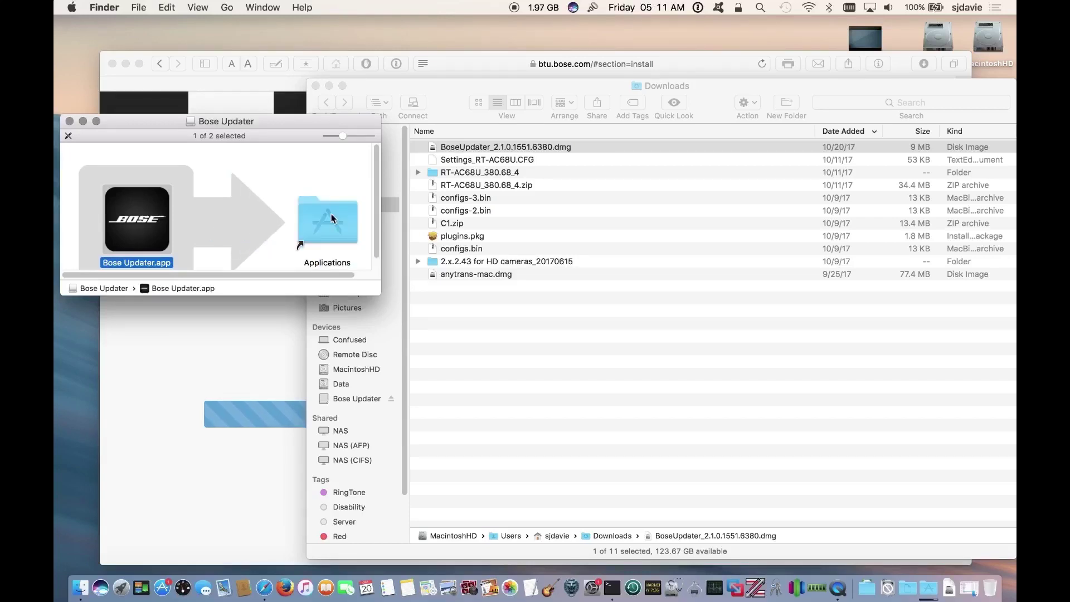
# Eject the Bose Updater disk image and launch Bose Updater.app from Applications
pyautogui.click(69, 122)
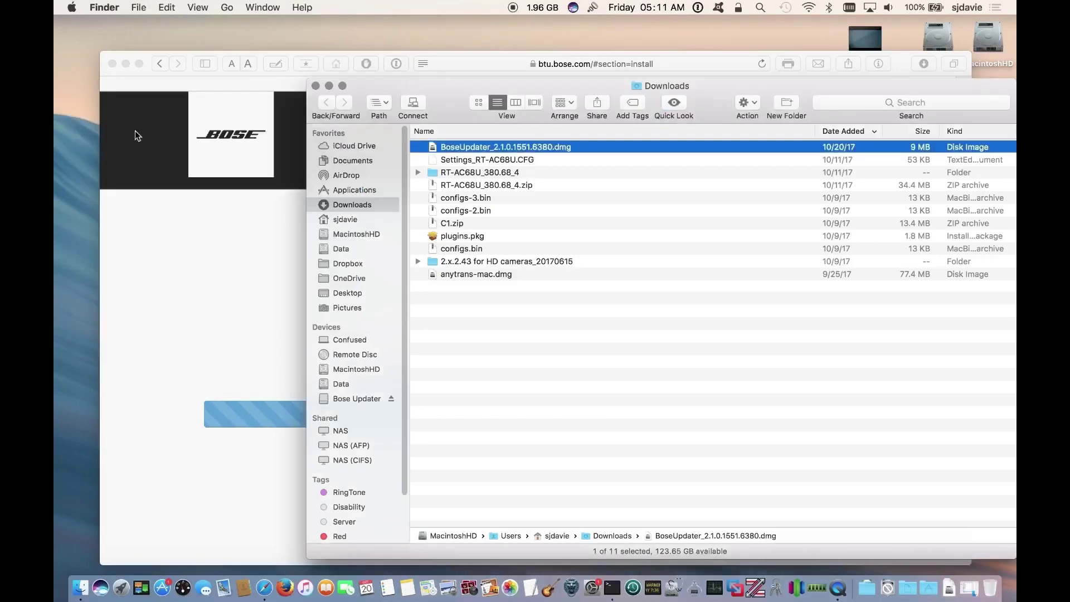
pyautogui.click(391, 398)
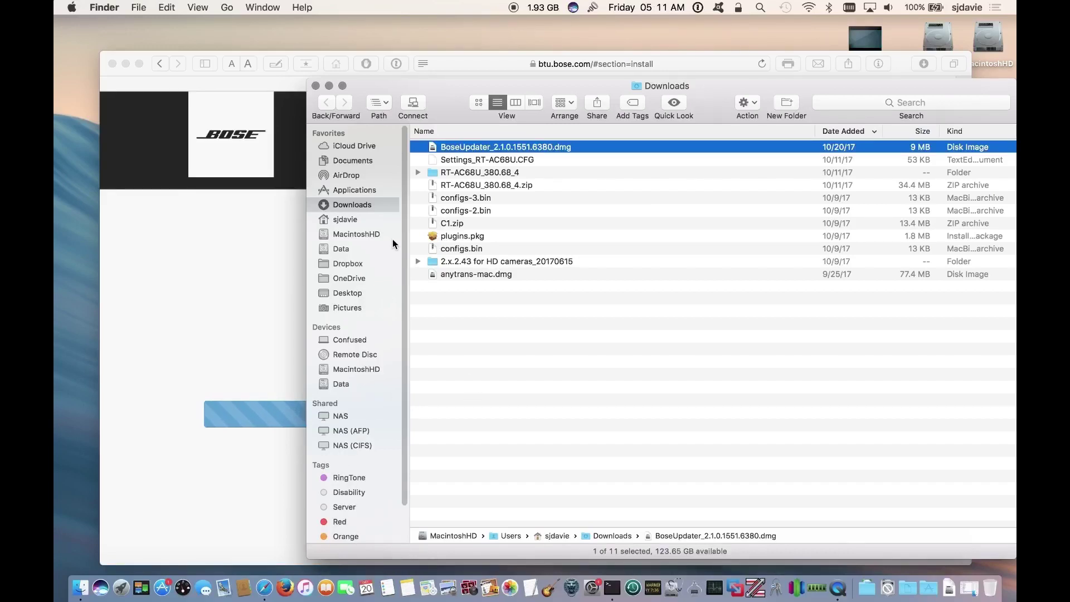
pyautogui.click(358, 190)
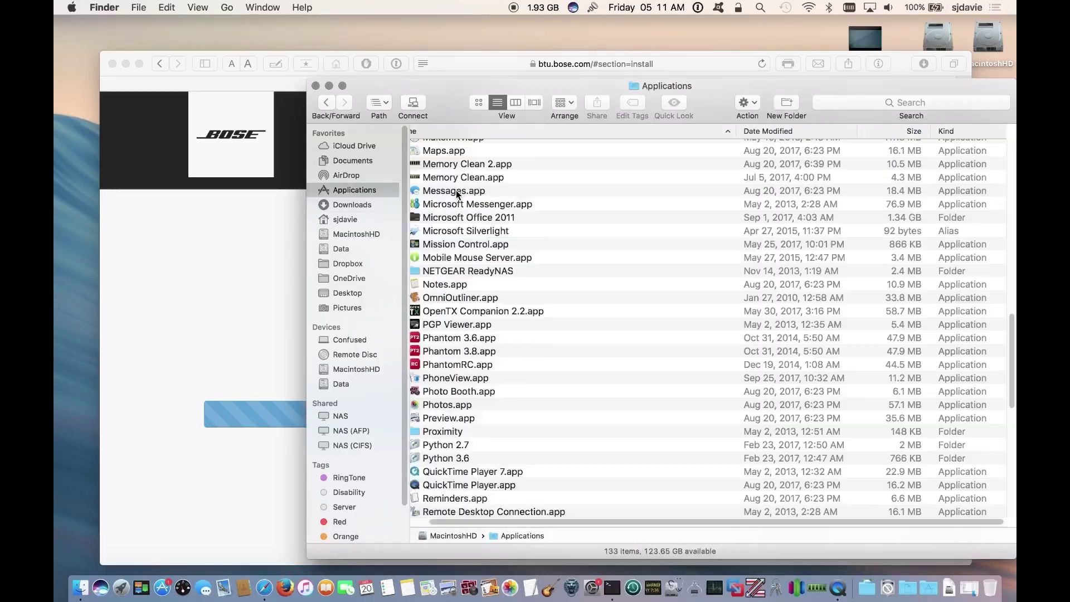
pyautogui.scroll(15, 456, 192)
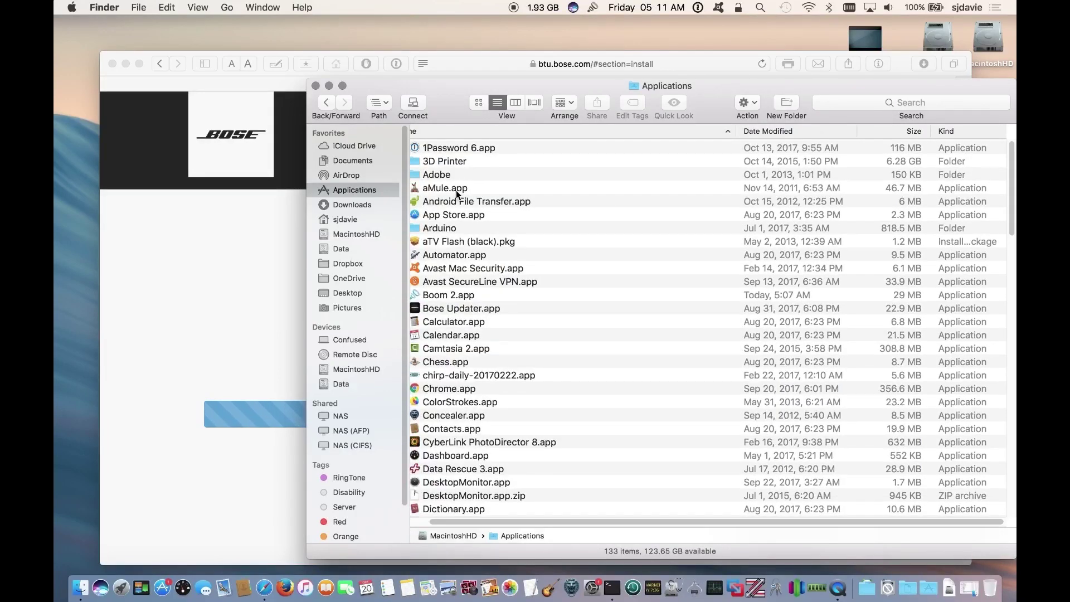
pyautogui.click(446, 309)
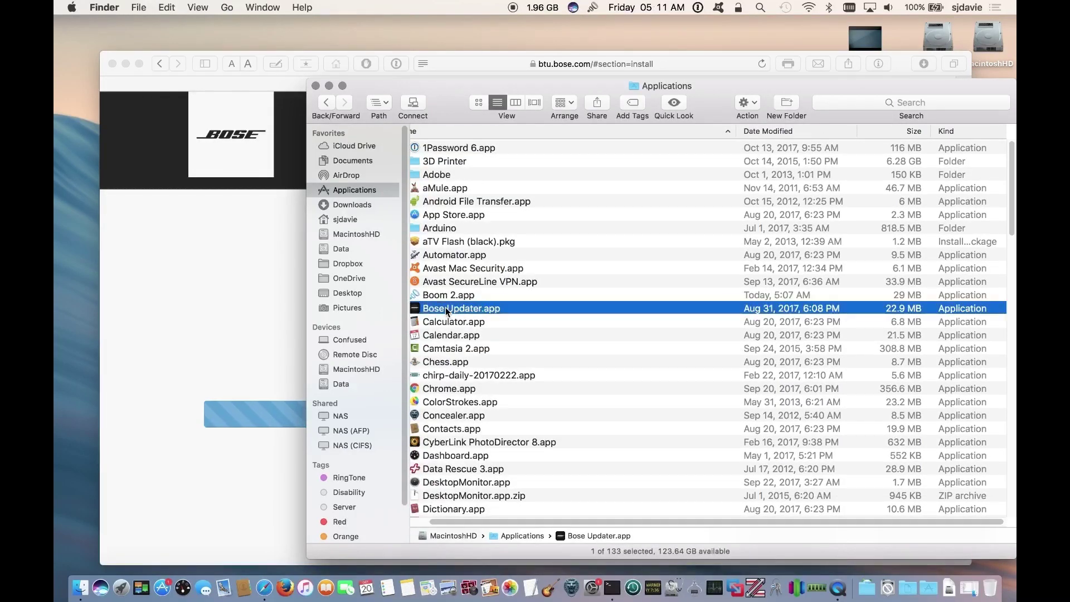
pyautogui.doubleClick(445, 308)
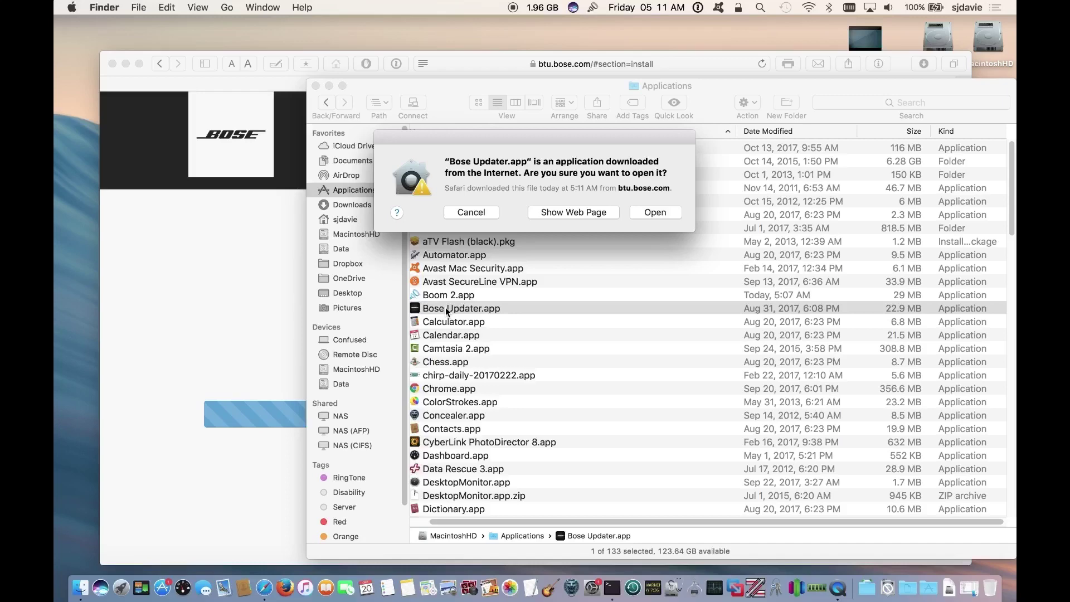
# Confirm opening Bose Updater and enable 'Start updater automatically during login' in its menu-bar options
pyautogui.click(655, 213)
pyautogui.press('super+w')
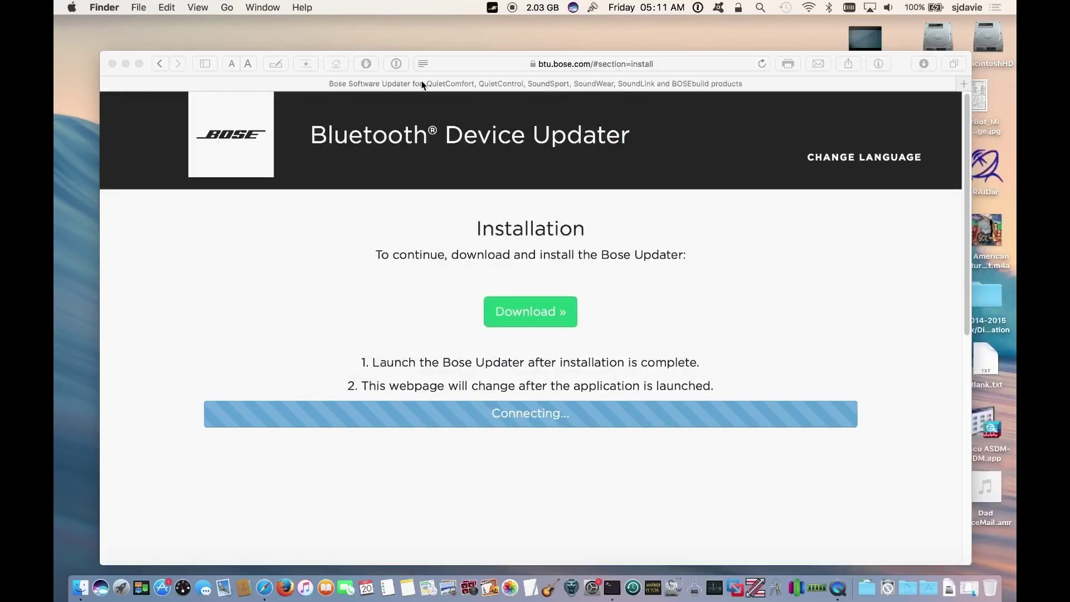
pyautogui.click(493, 8)
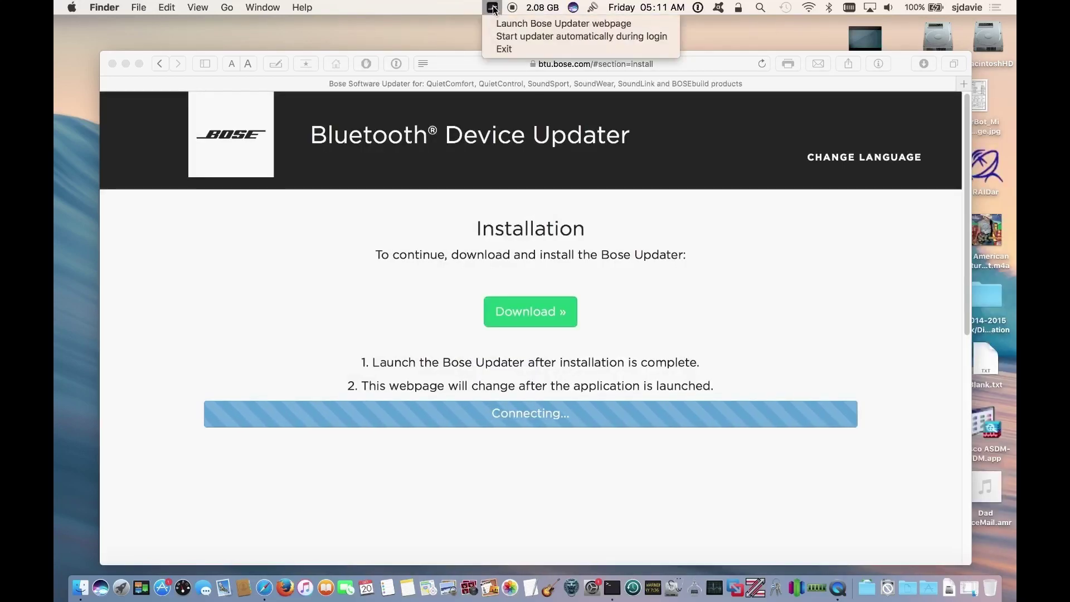
pyautogui.click(493, 8)
pyautogui.click(492, 8)
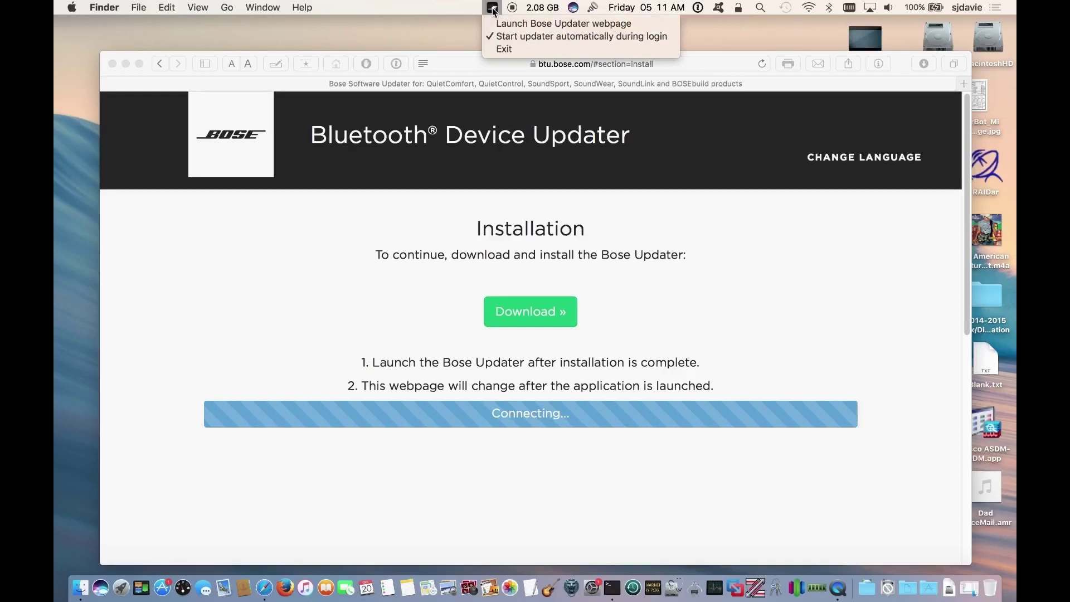
pyautogui.click(492, 8)
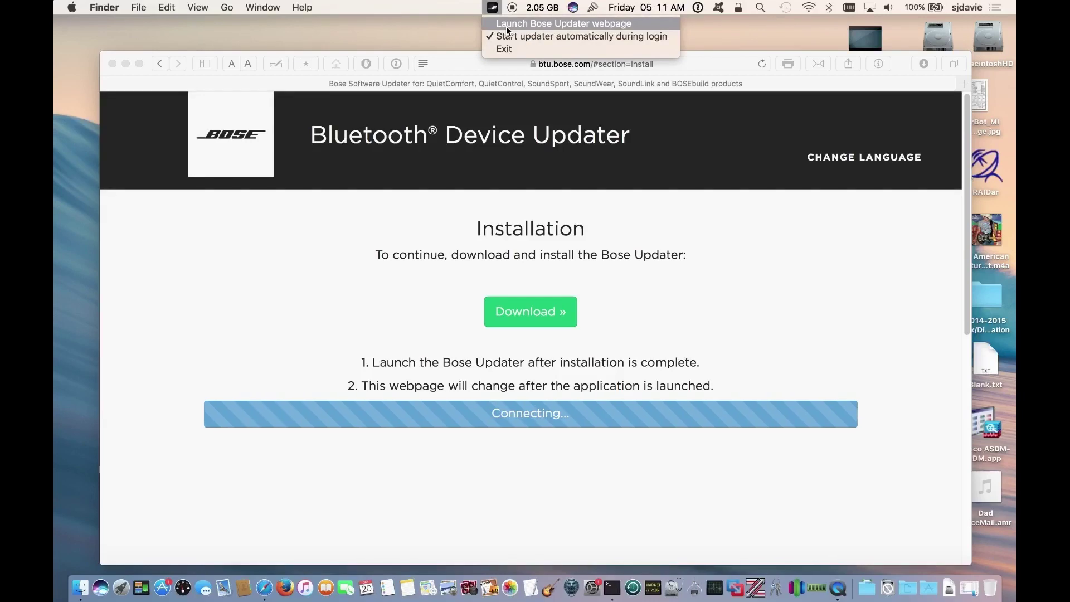
pyautogui.click(506, 26)
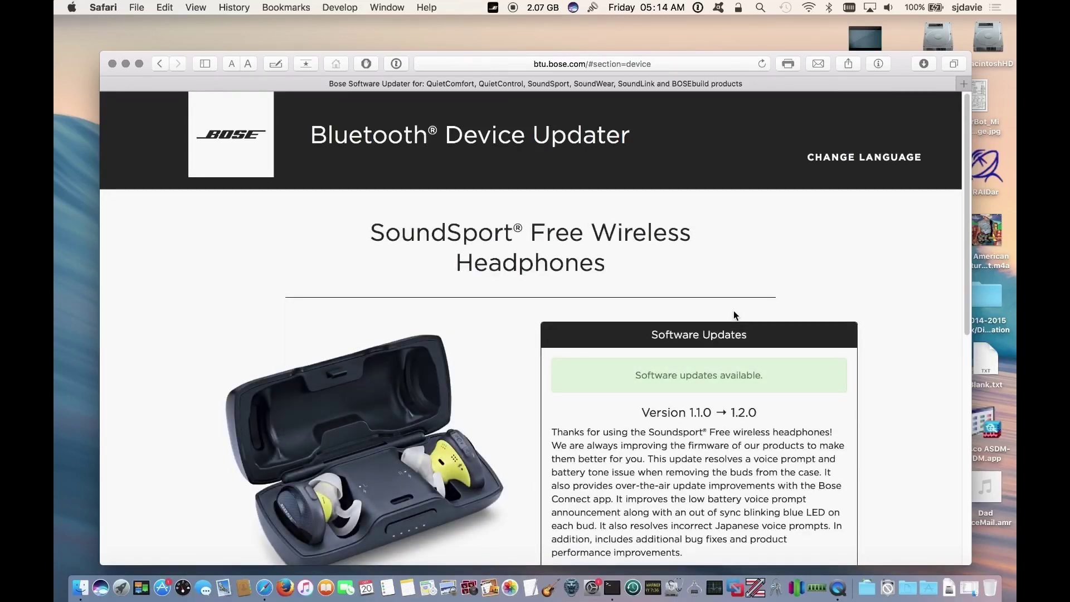
# Keep English as the voice prompt language and apply the 1.2.0 firmware update
pyautogui.scroll(-5, 733, 279)
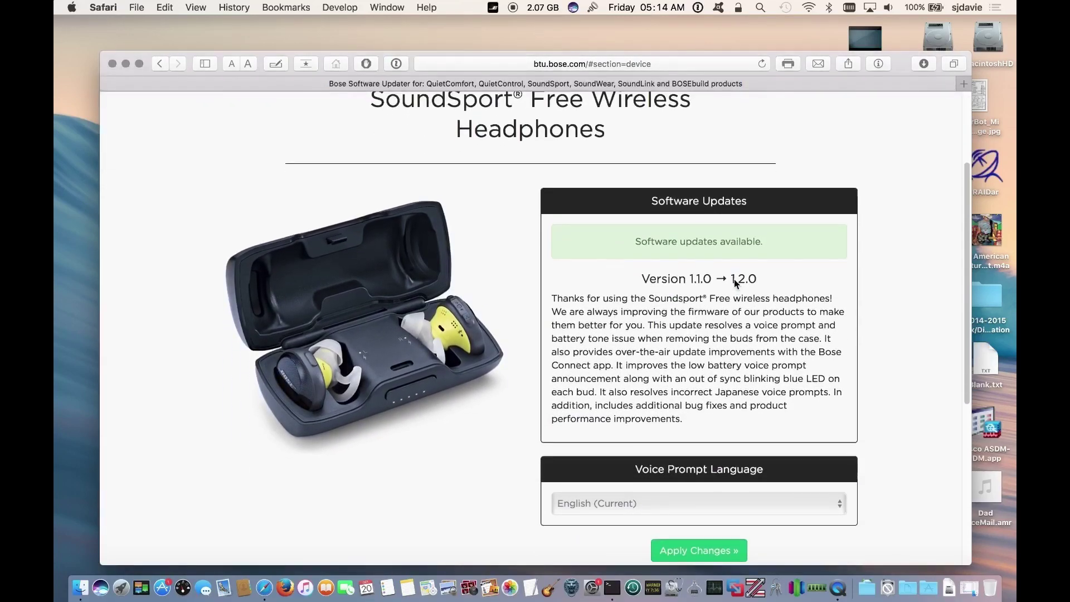
pyautogui.moveTo(624, 288); pyautogui.dragTo(818, 301)
pyautogui.click(613, 427)
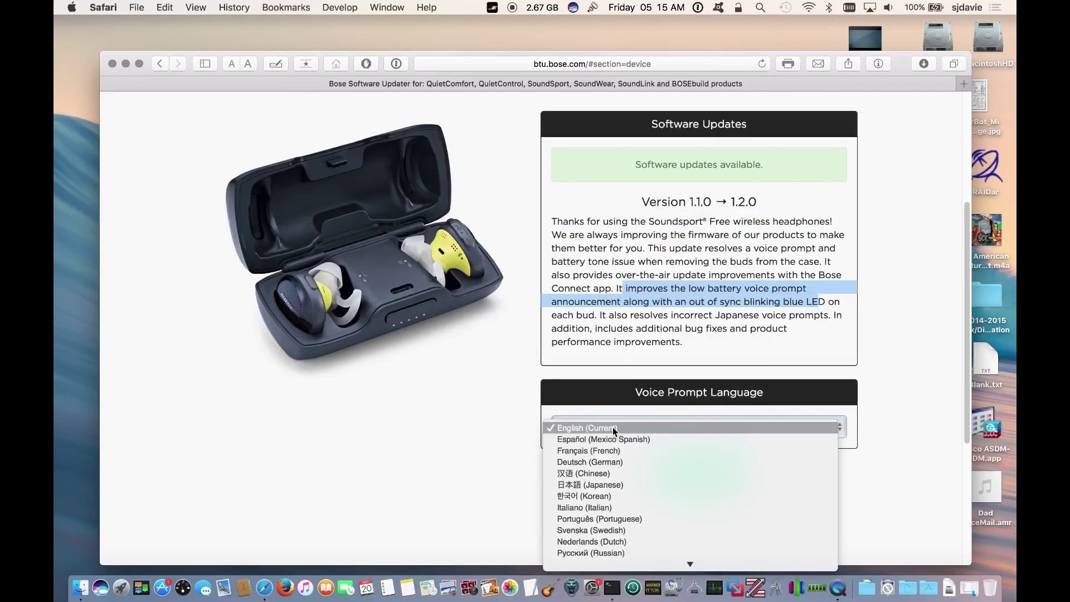
pyautogui.click(612, 427)
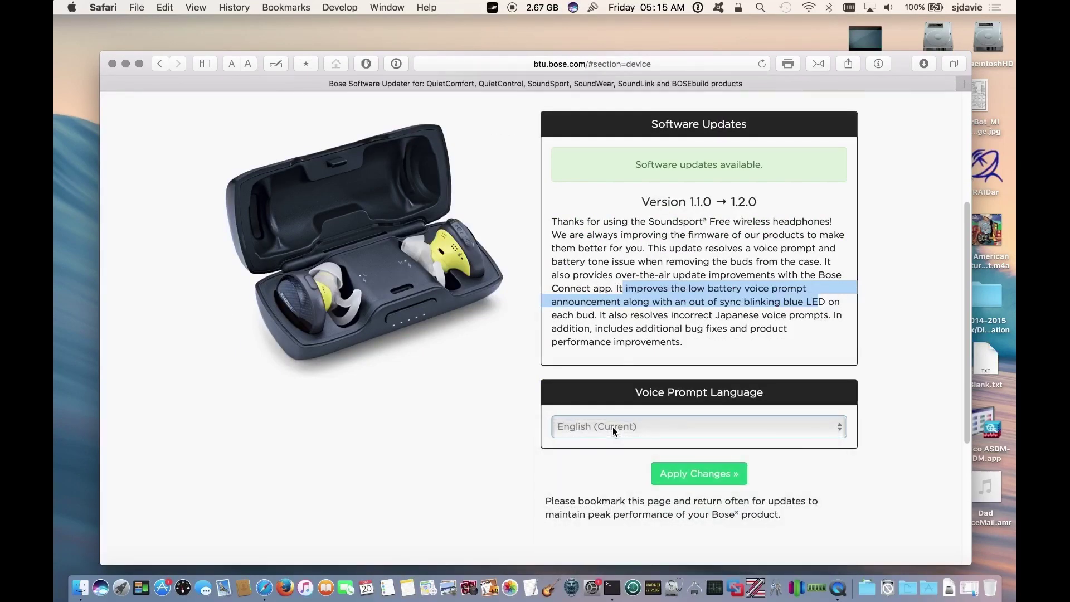
pyautogui.click(703, 474)
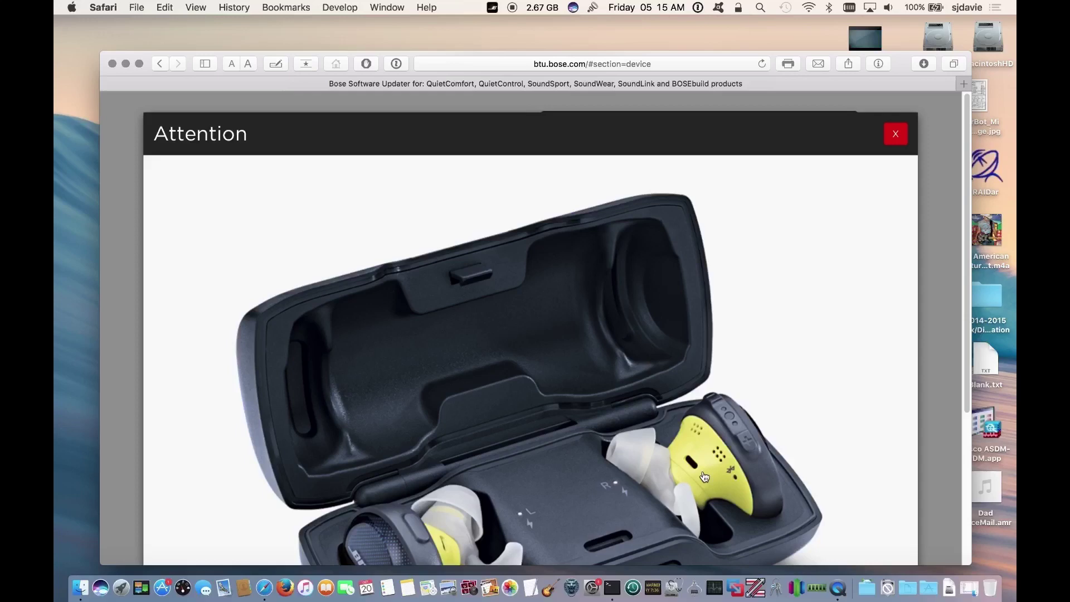
# Dismiss the Attention notice so the headphone firmware update begins
pyautogui.scroll(-3, 674, 368)
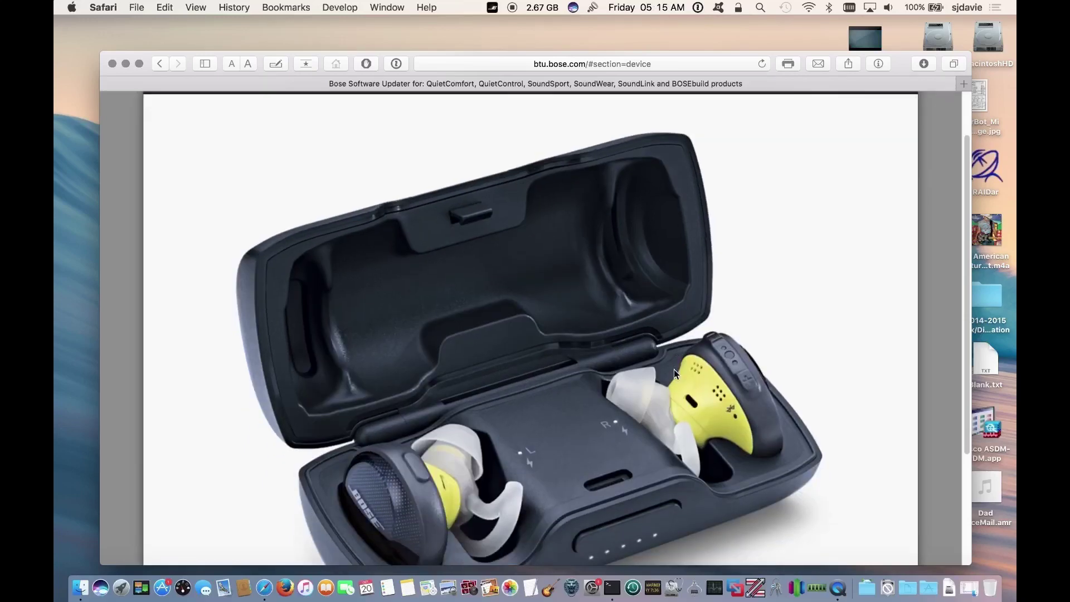
pyautogui.scroll(-3, 674, 369)
pyautogui.scroll(-2, 674, 369)
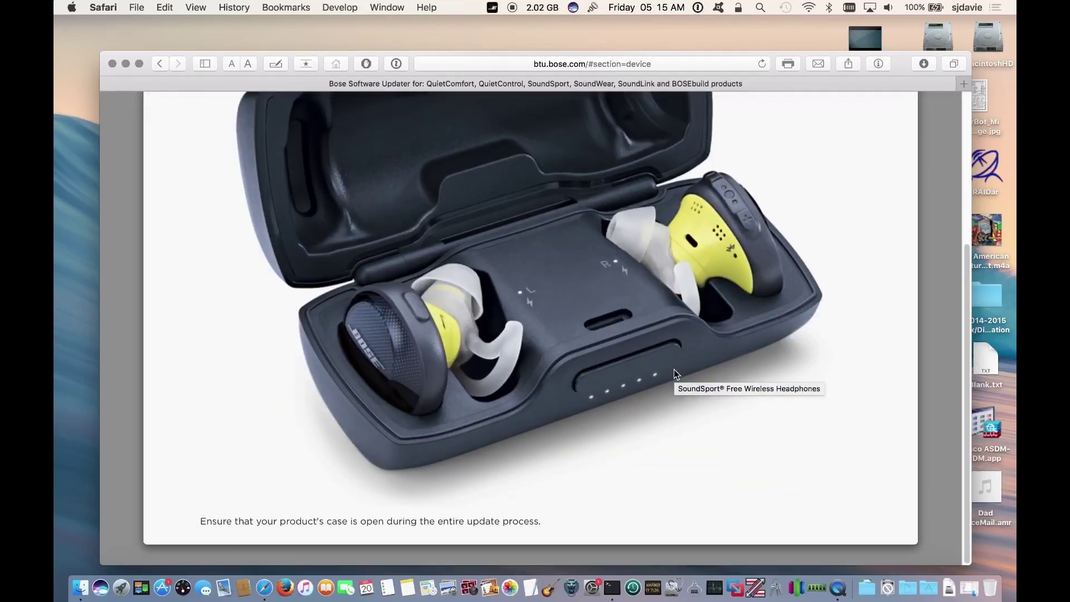
pyautogui.scroll(8, 884, 169)
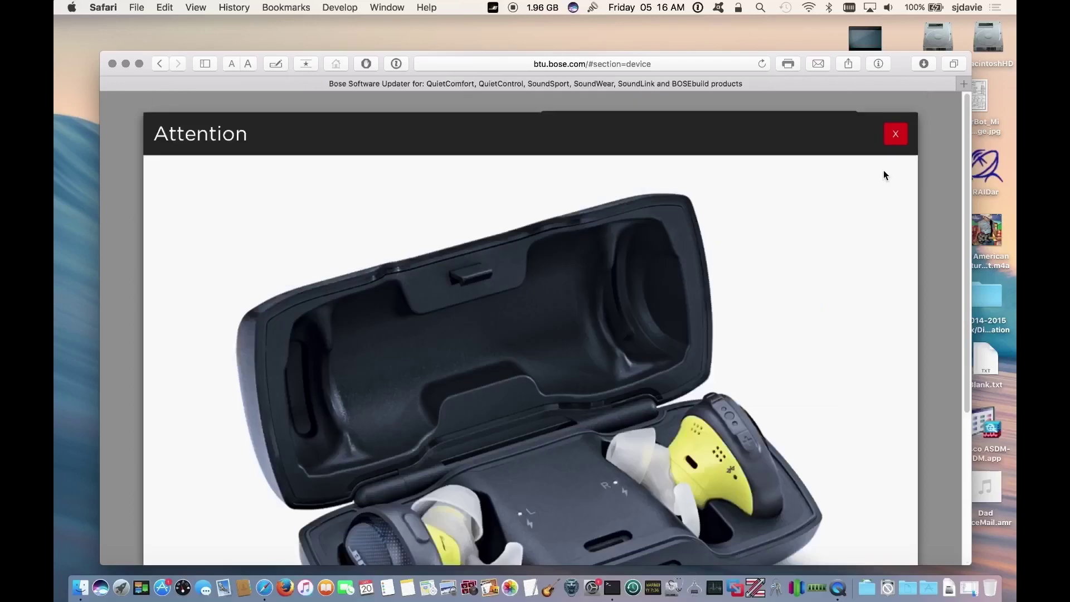
pyautogui.click(894, 133)
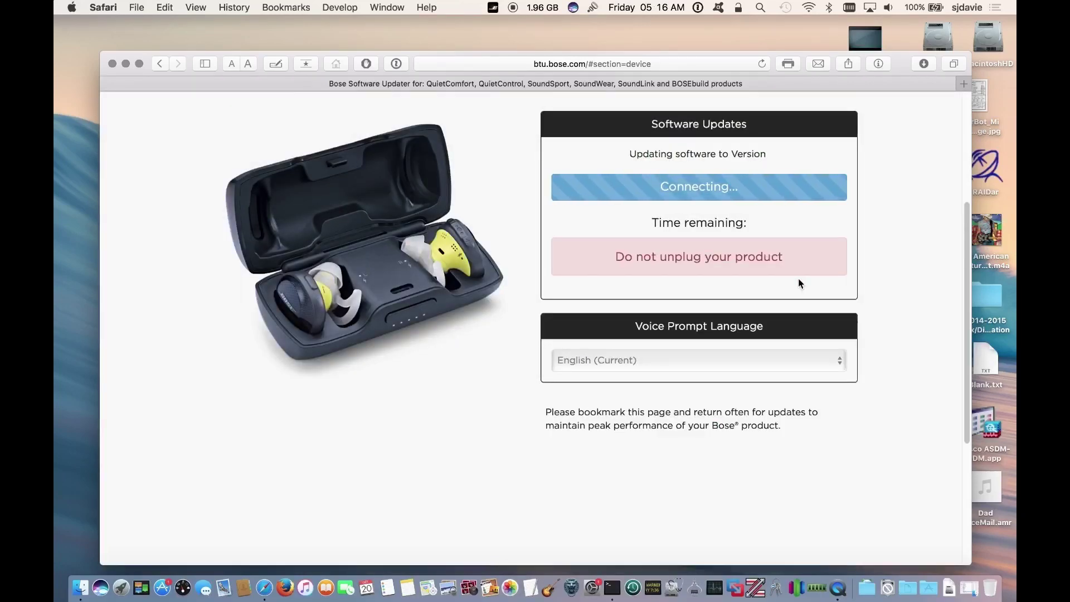